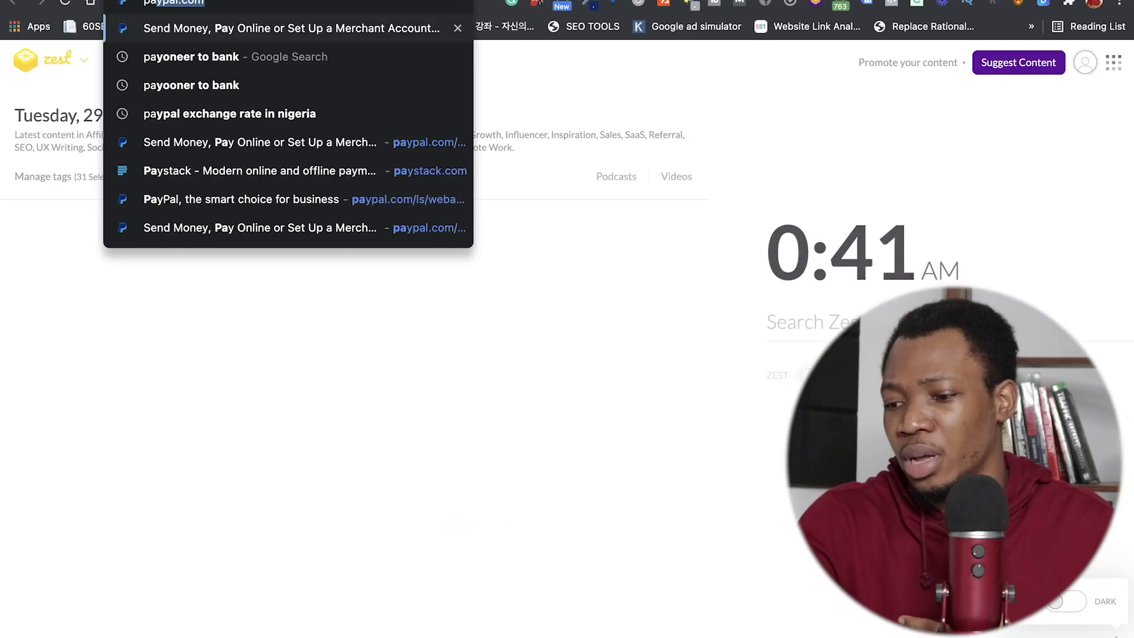
Load payoneer.com, dismiss the 'Payoneer goes public' popup, and enter the presenter's /payoneer link in a new tab.
{"action": "type", "text": "y"}
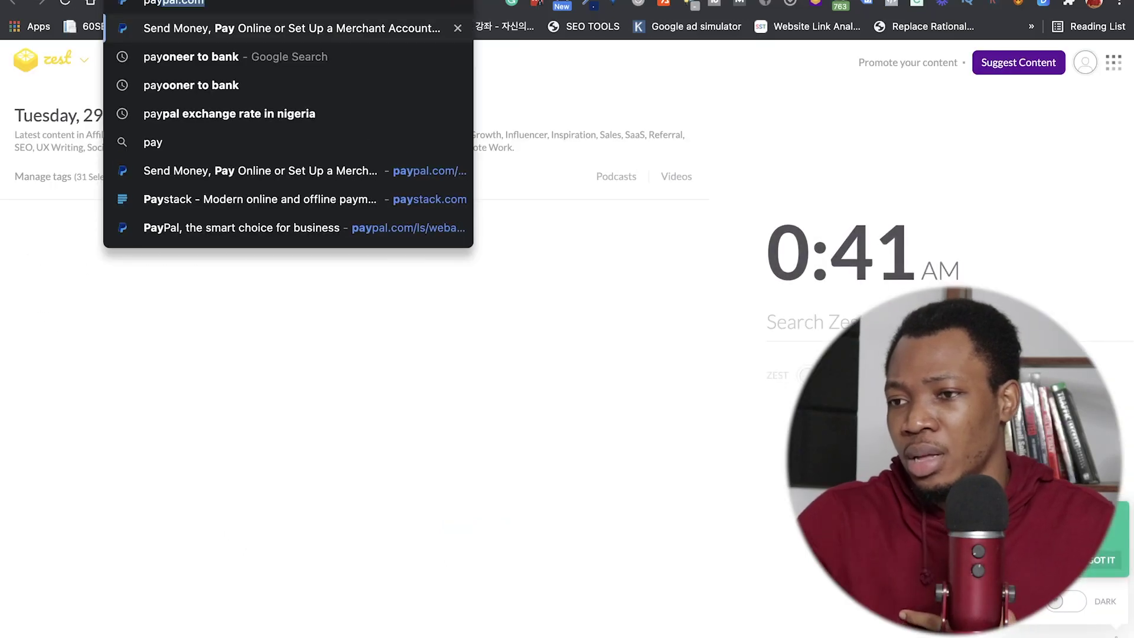
{"action": "type", "text": "oneer.com"}
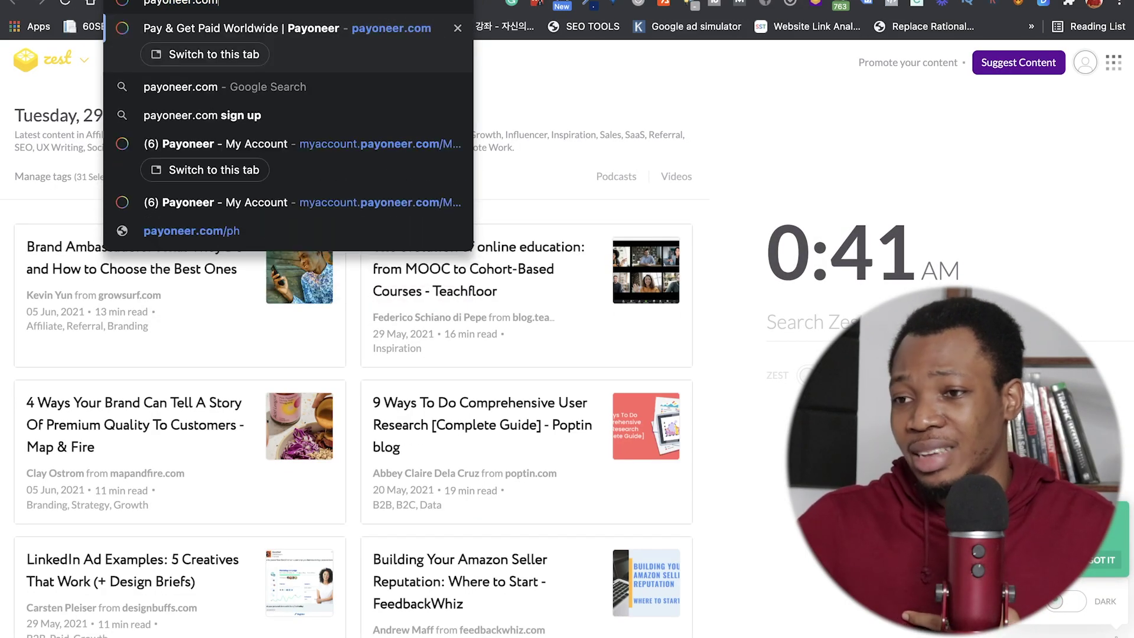
{"action": "key", "text": "Return"}
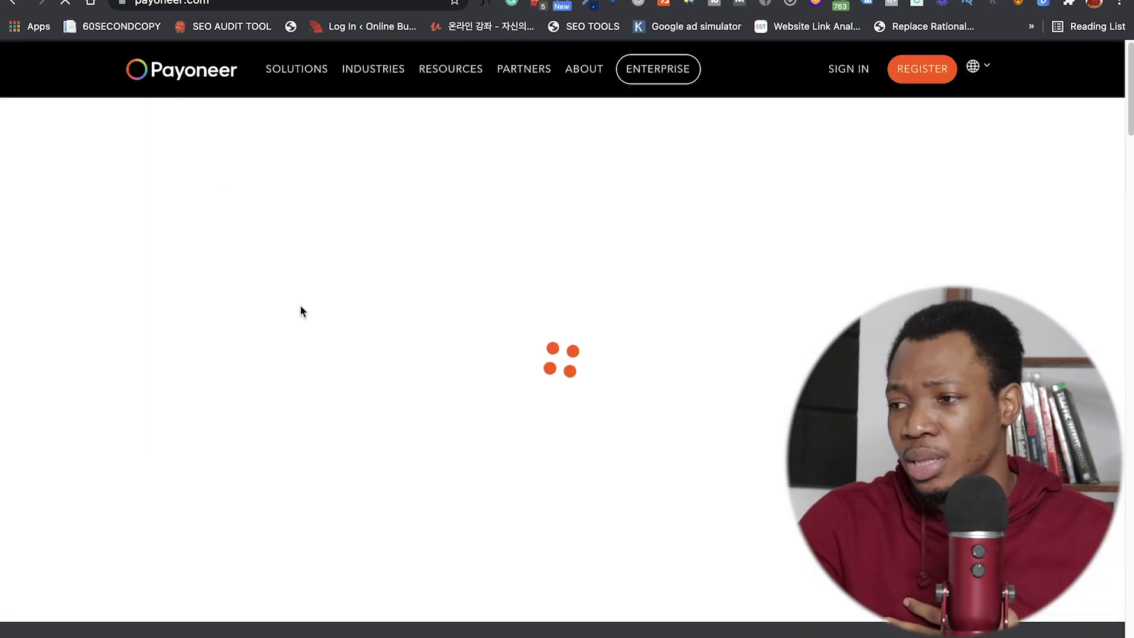
{"action": "scroll", "coordinate": [361, 389], "scroll_direction": "down", "scroll_amount": 7}
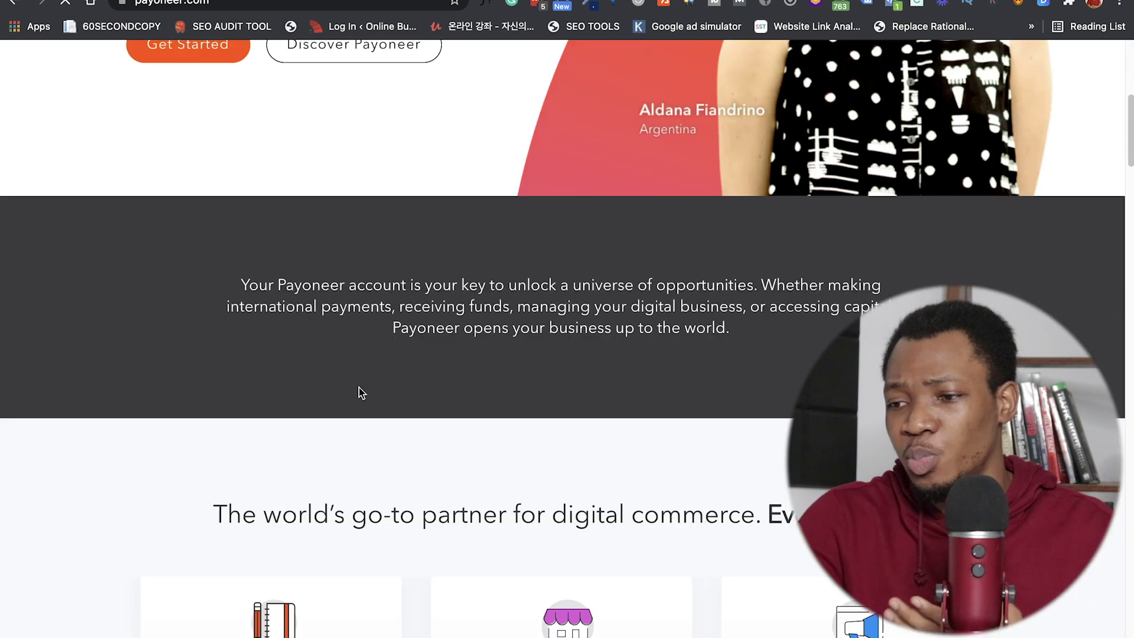
{"action": "scroll", "coordinate": [360, 390], "scroll_direction": "down", "scroll_amount": 5}
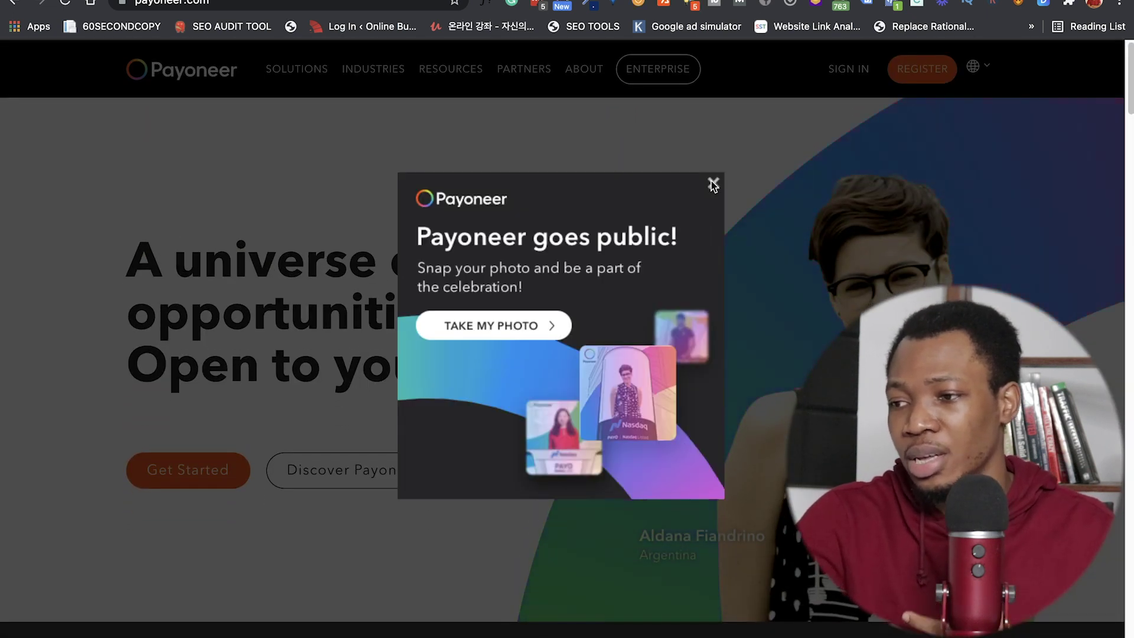
{"action": "left_click", "coordinate": [713, 184]}
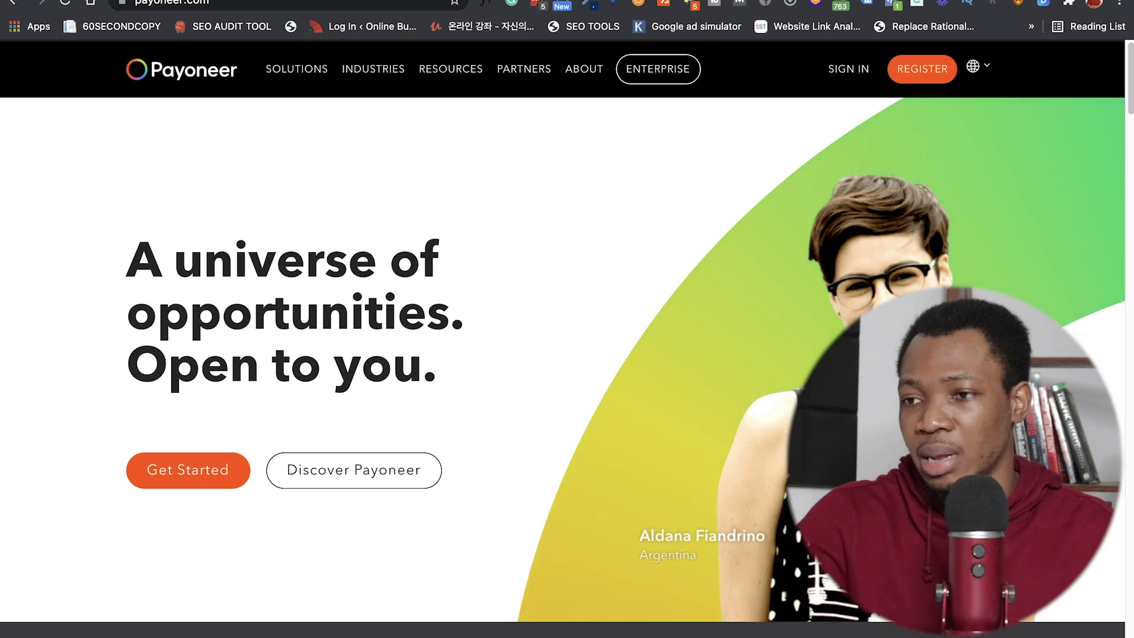
{"action": "key", "text": "ctrl+t"}
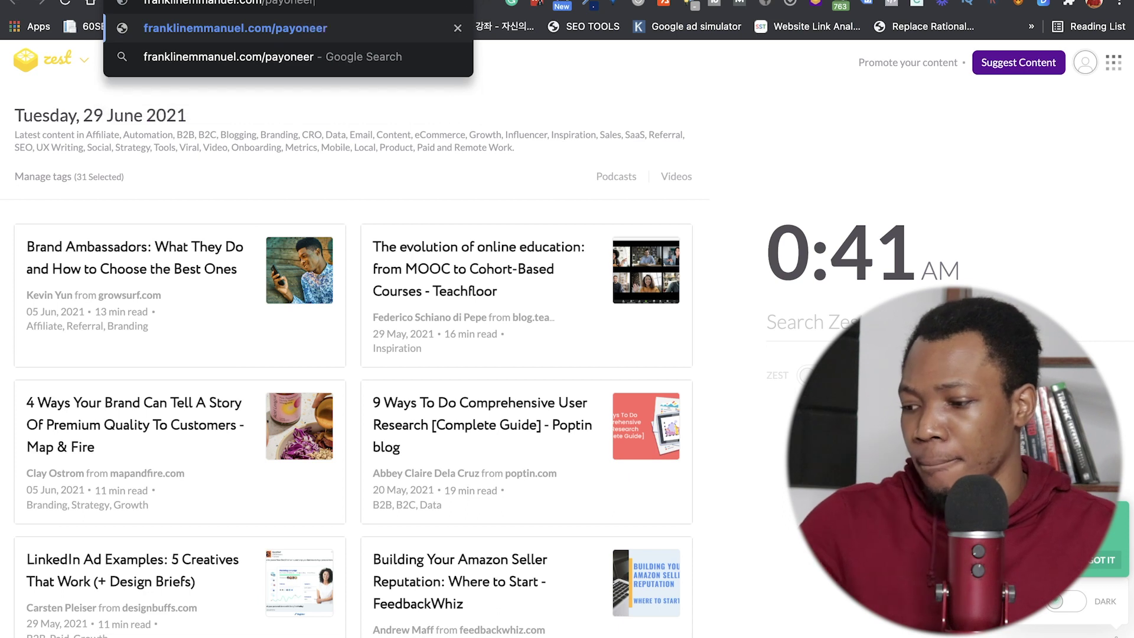
Open the entered link and sign in to see the 1,415.48 USD, 20.51 EUR and 0.00 GBP balances.
{"action": "key", "text": "Return"}
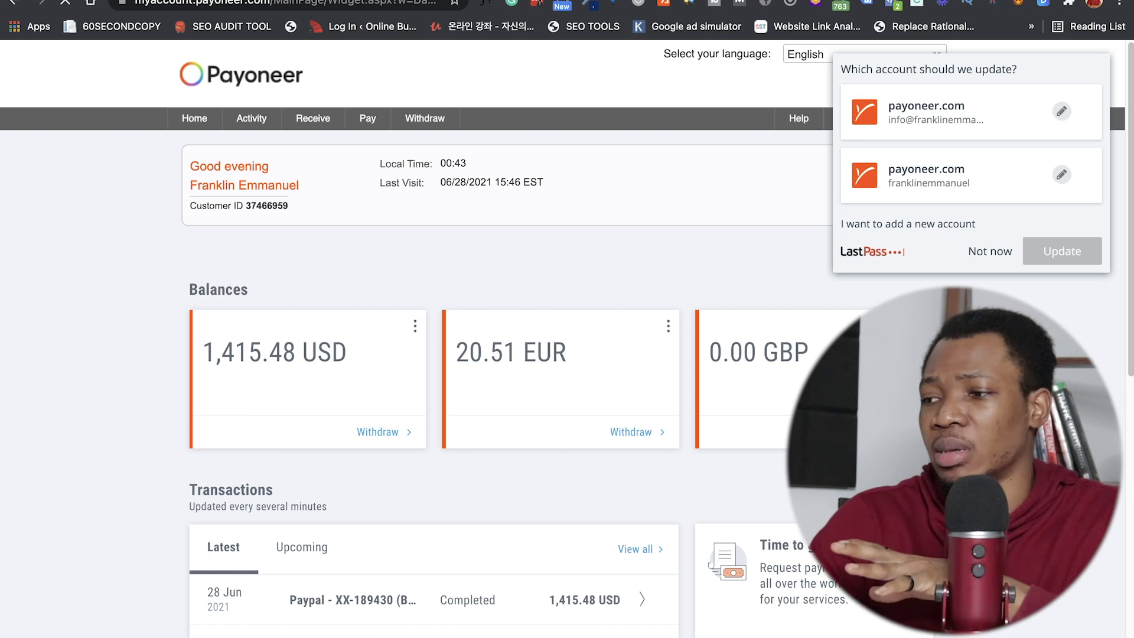
Decline LastPass's saved-login update so the Payoneer dashboard is clear.
{"action": "left_click", "coordinate": [989, 253]}
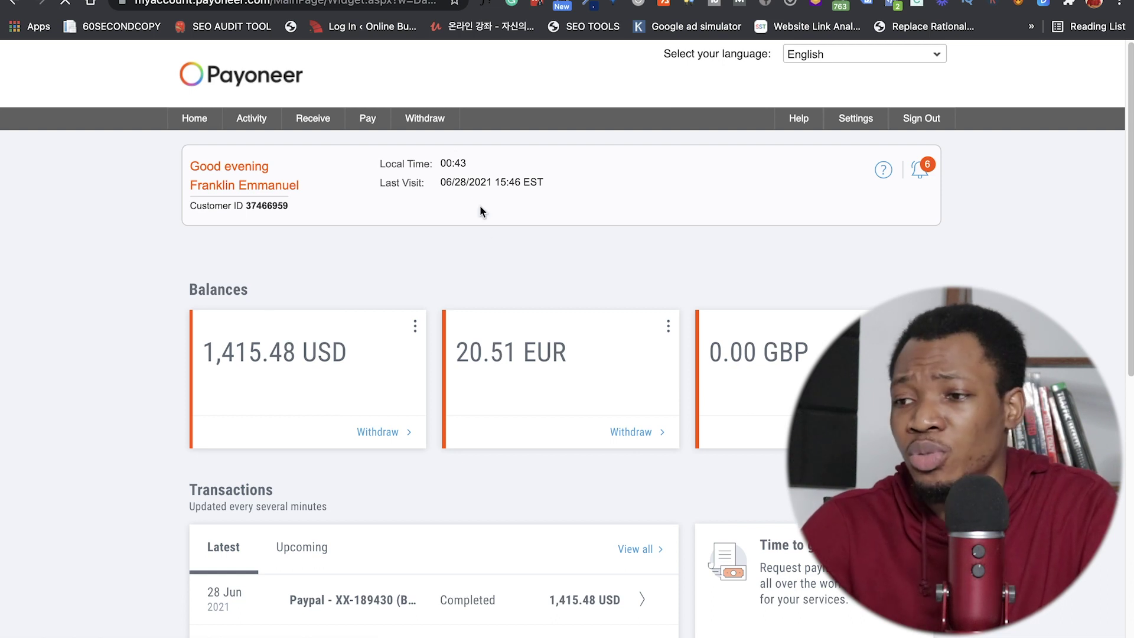
{"action": "mouse_move", "coordinate": [433, 122]}
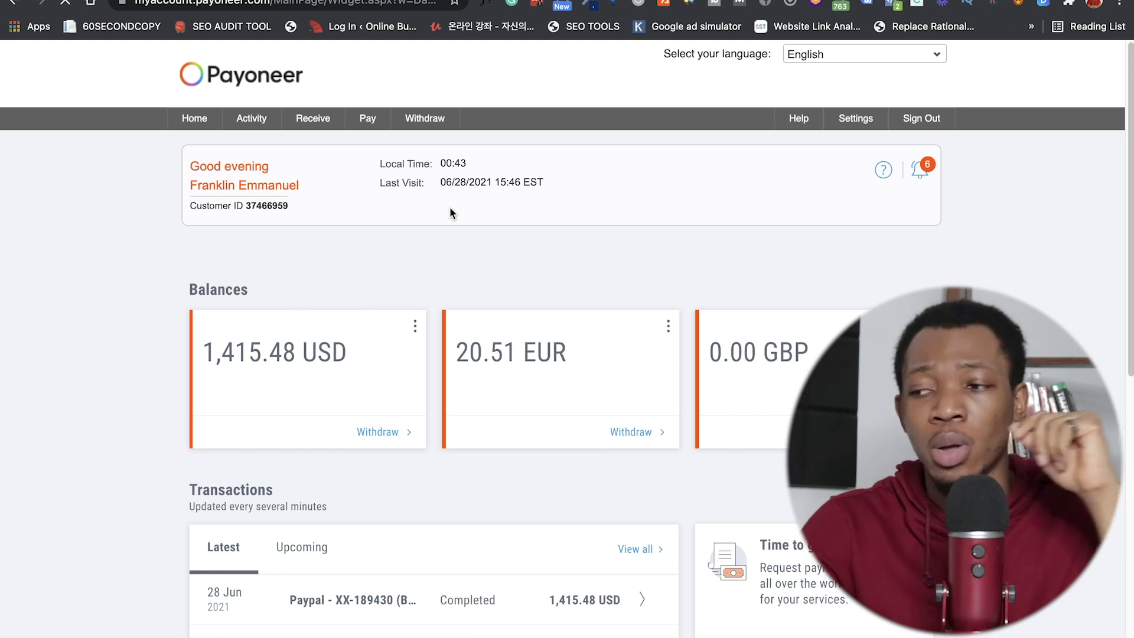
{"action": "mouse_move", "coordinate": [851, 125]}
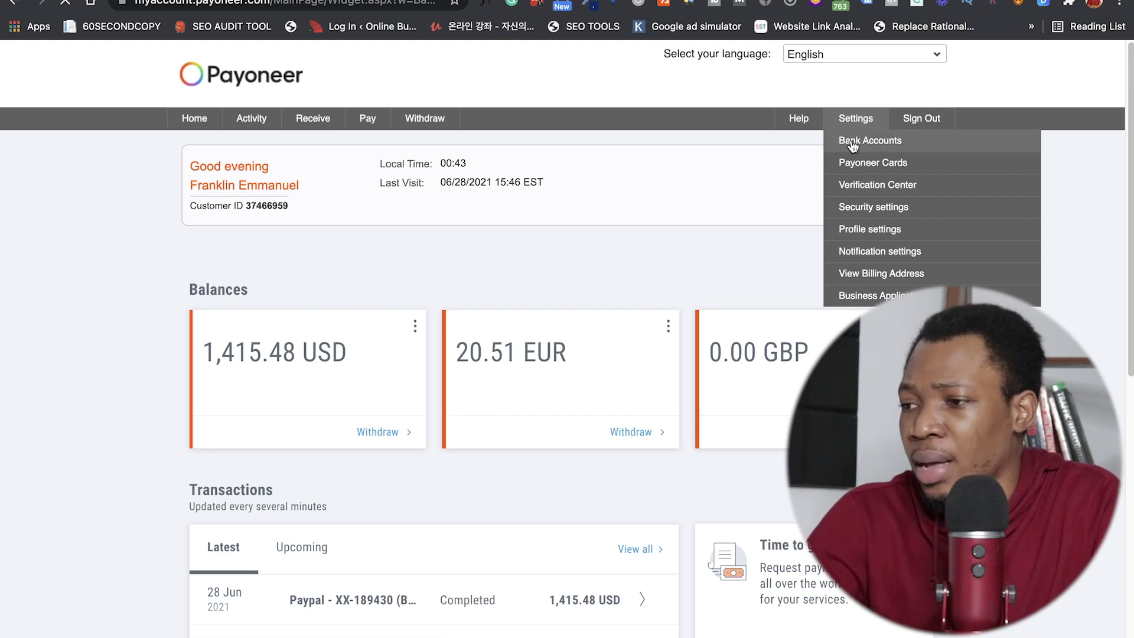
Go to Settings > Bank Accounts for withdrawal and start adding a new bank account.
{"action": "left_click", "coordinate": [852, 142]}
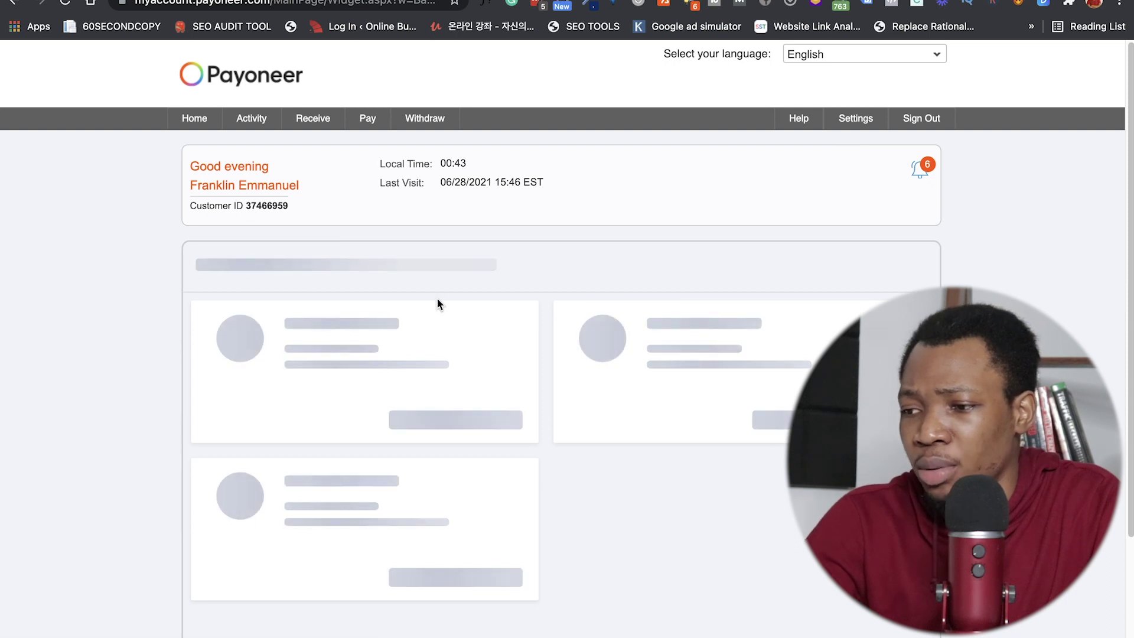
{"action": "scroll", "coordinate": [458, 307], "scroll_direction": "down", "scroll_amount": 3}
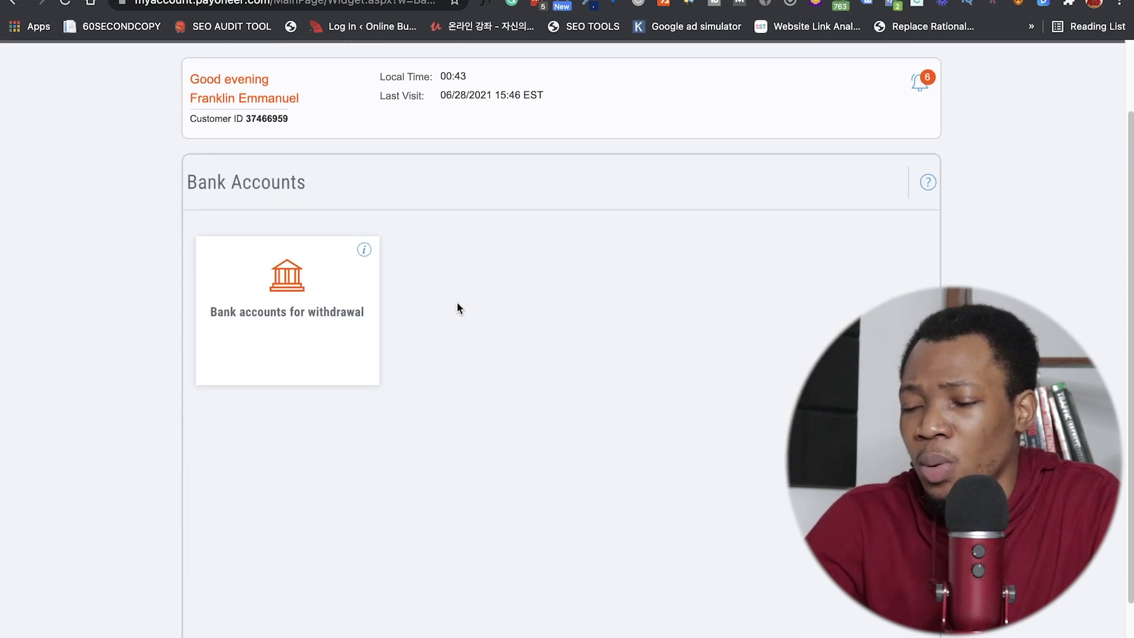
{"action": "left_click", "coordinate": [279, 312]}
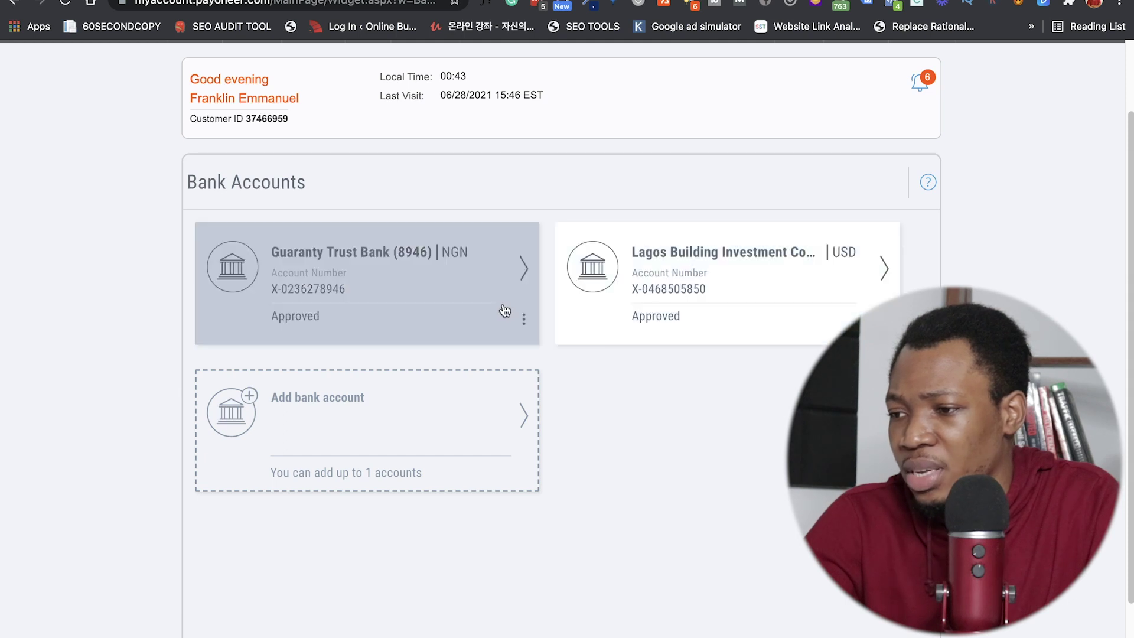
{"action": "left_click", "coordinate": [497, 433]}
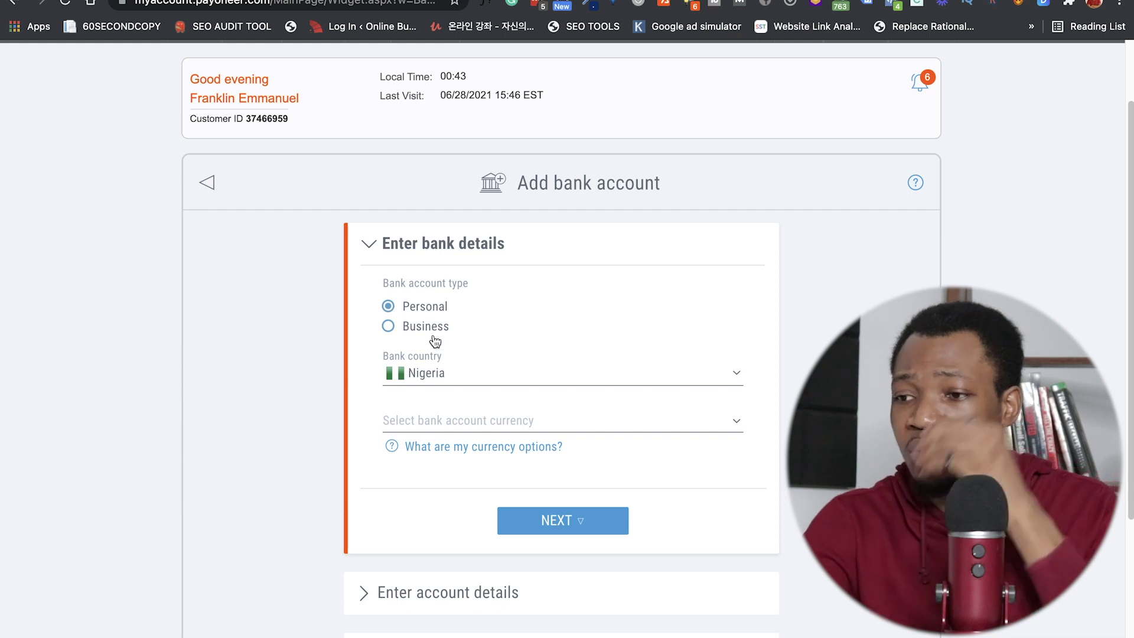
Check the NGN, USD and EUR currency options on the new-account form without choosing one.
{"action": "scroll", "coordinate": [413, 385], "scroll_direction": "down", "scroll_amount": 2}
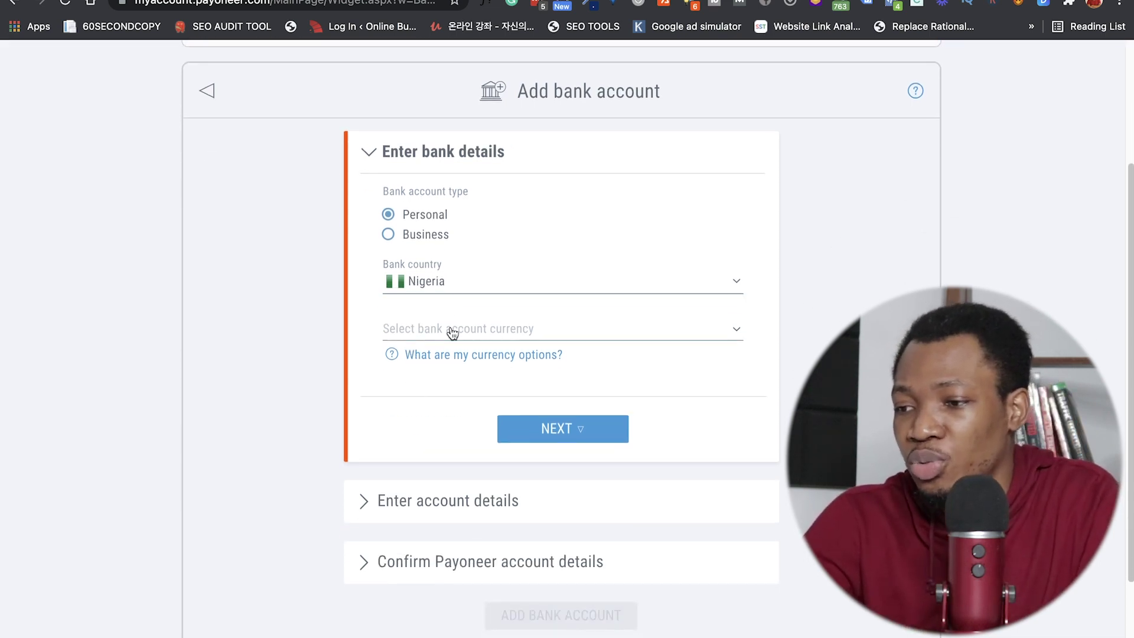
{"action": "left_click", "coordinate": [453, 331]}
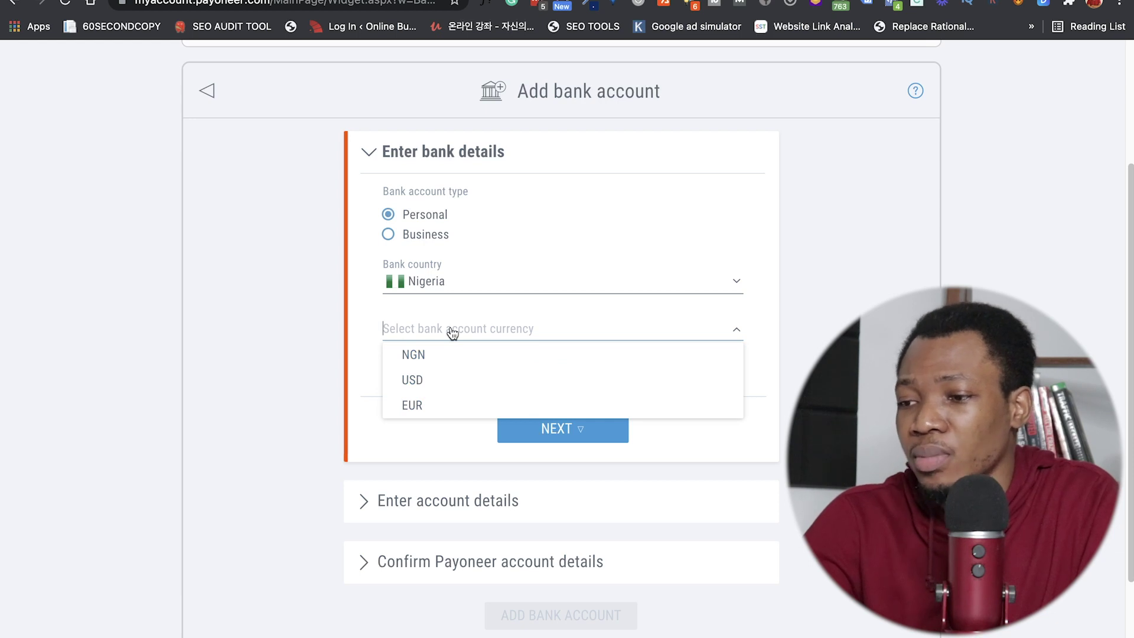
{"action": "left_click", "coordinate": [371, 315]}
{"action": "scroll", "coordinate": [371, 315], "scroll_direction": "down", "scroll_amount": 2}
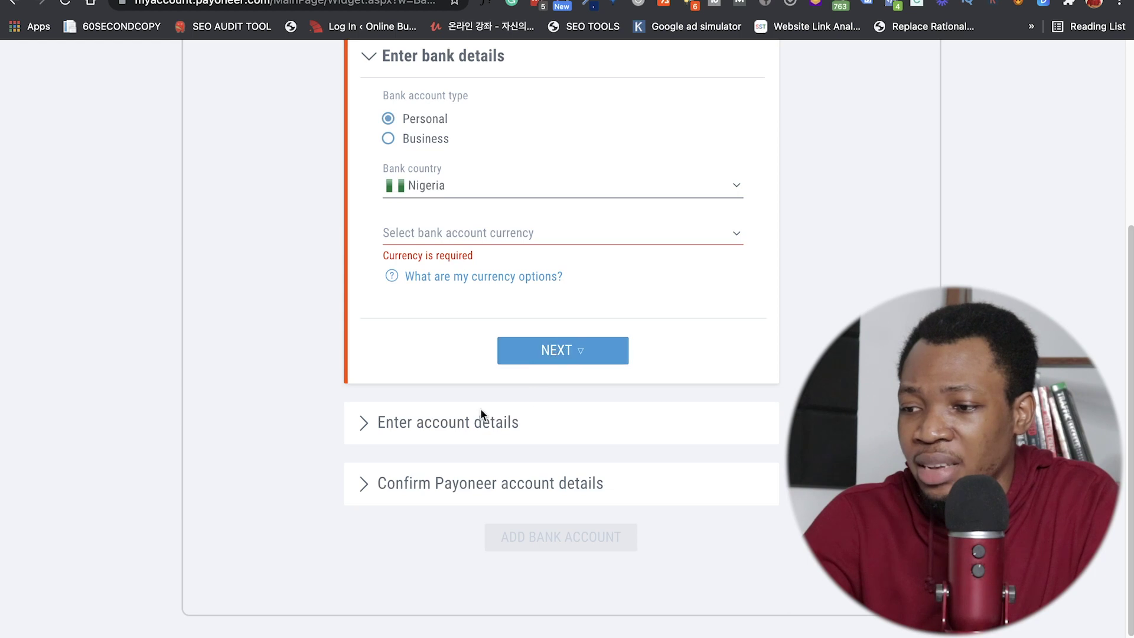
{"action": "scroll", "coordinate": [474, 422], "scroll_direction": "down", "scroll_amount": 1}
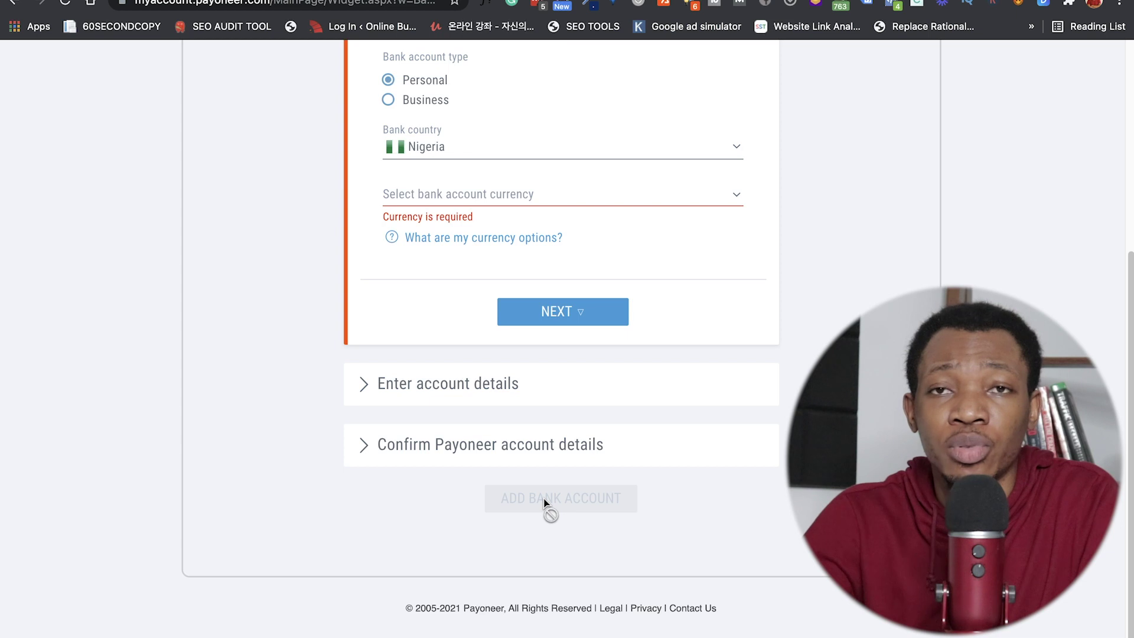
{"action": "scroll", "coordinate": [544, 502], "scroll_direction": "up", "scroll_amount": 5}
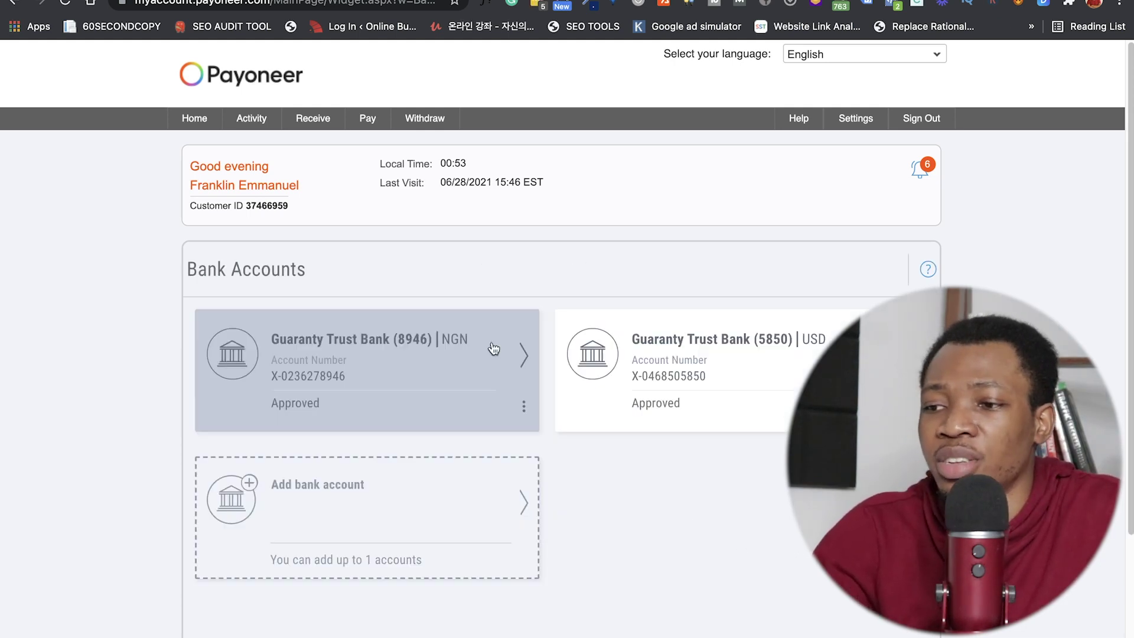
Start a Withdraw to Bank Account from the USD balance to Guaranty Trust Bank (5850).
{"action": "mouse_move", "coordinate": [423, 121]}
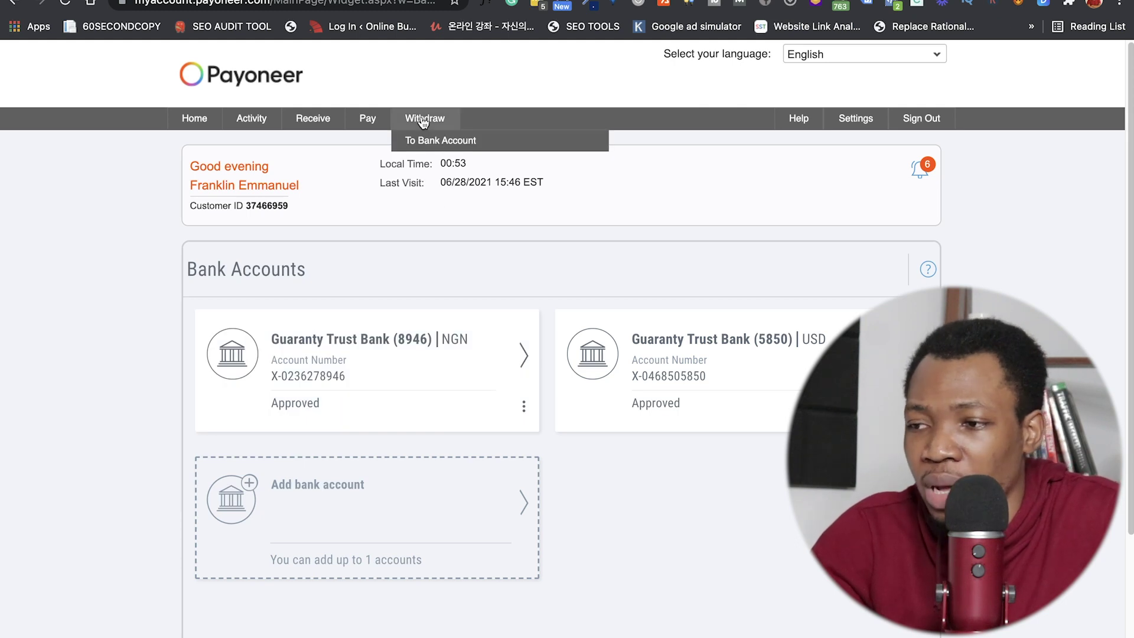
{"action": "left_click", "coordinate": [421, 140]}
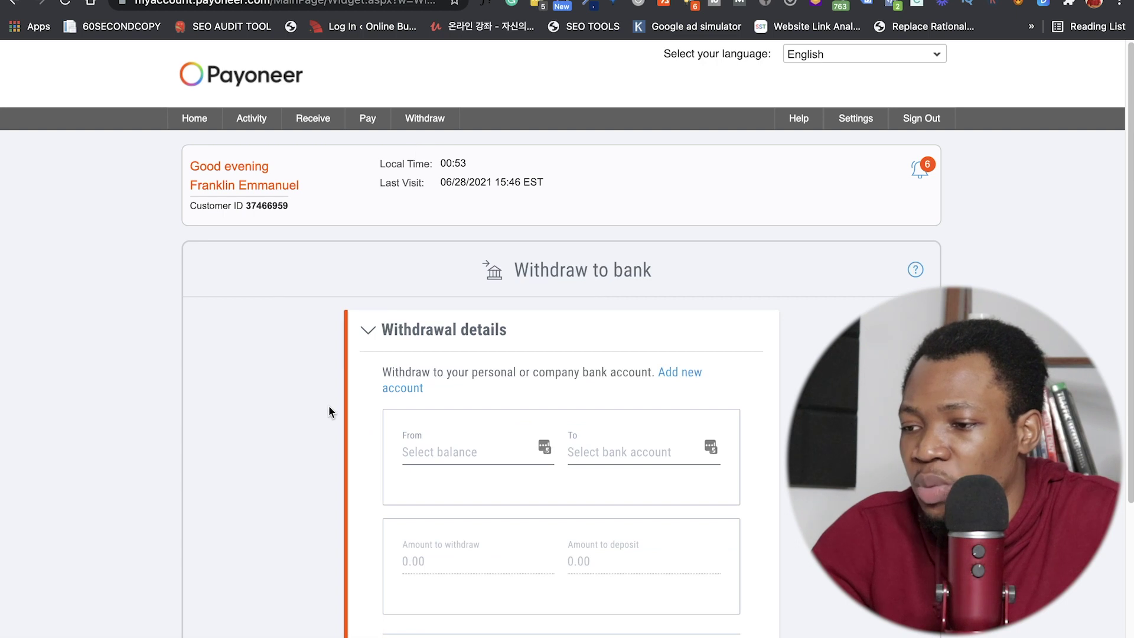
{"action": "scroll", "coordinate": [329, 405], "scroll_direction": "down", "scroll_amount": 3}
{"action": "left_click", "coordinate": [468, 348]}
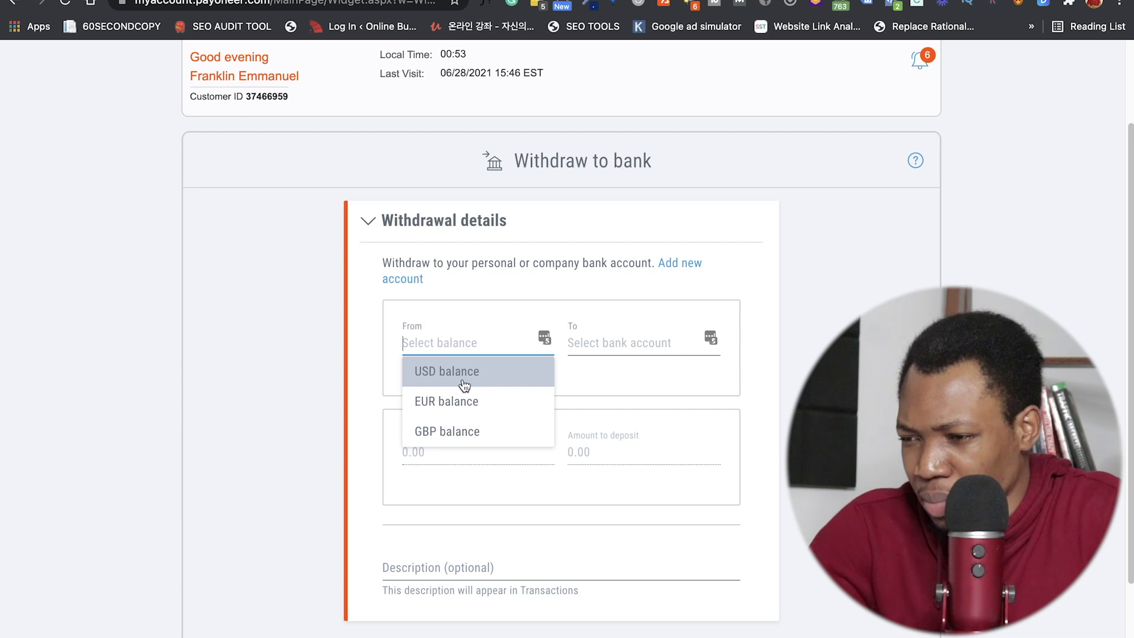
{"action": "left_click", "coordinate": [465, 378]}
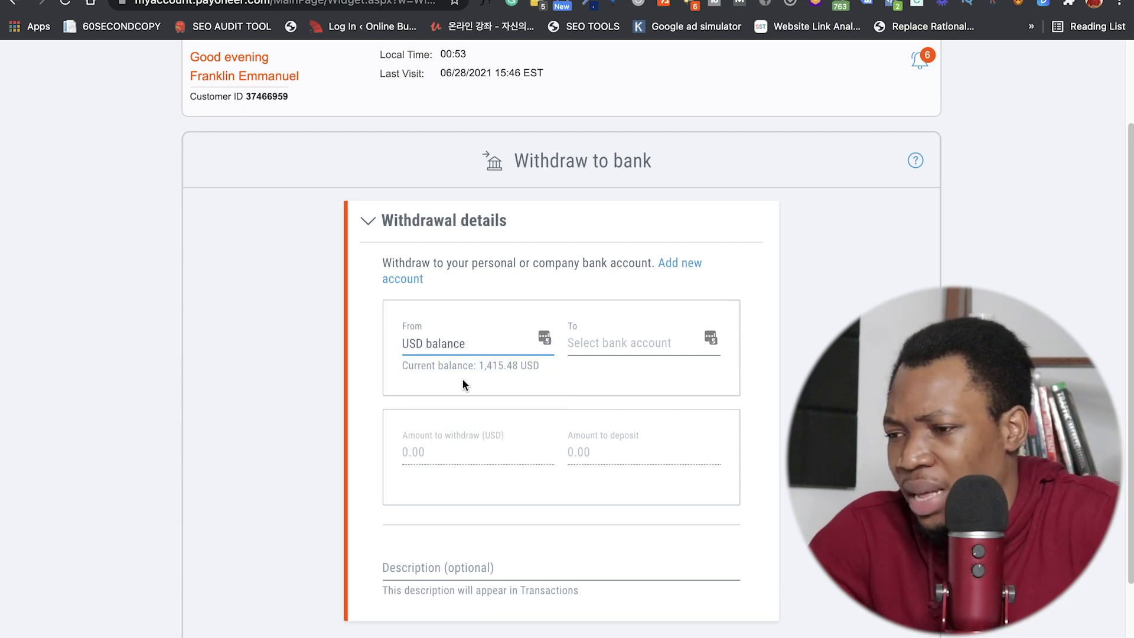
{"action": "left_click", "coordinate": [602, 343]}
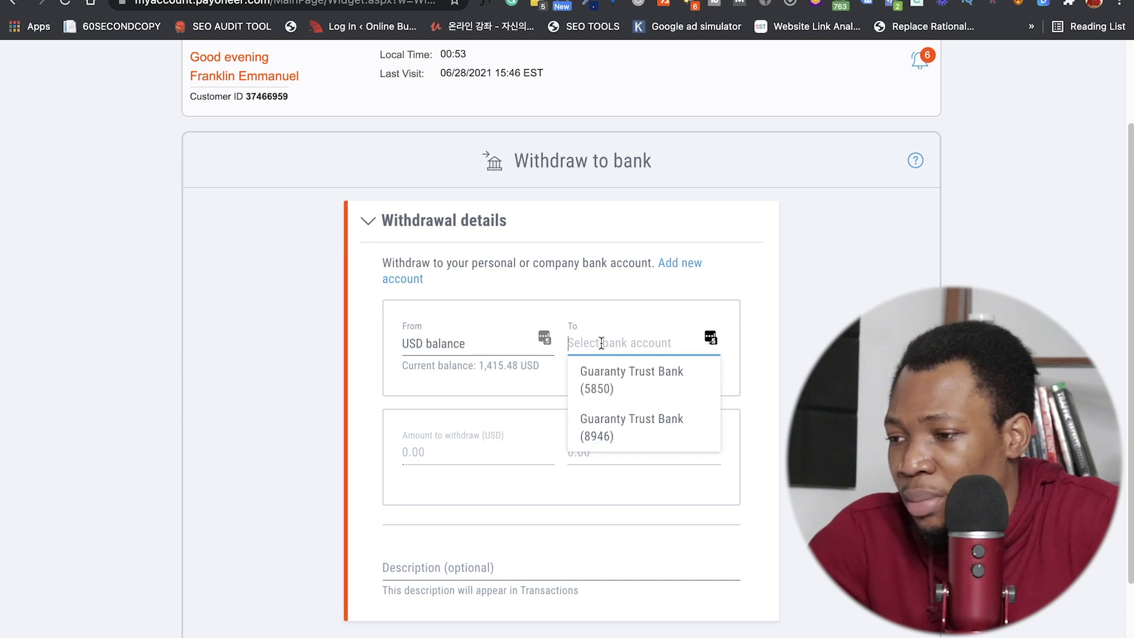
{"action": "left_click", "coordinate": [609, 379]}
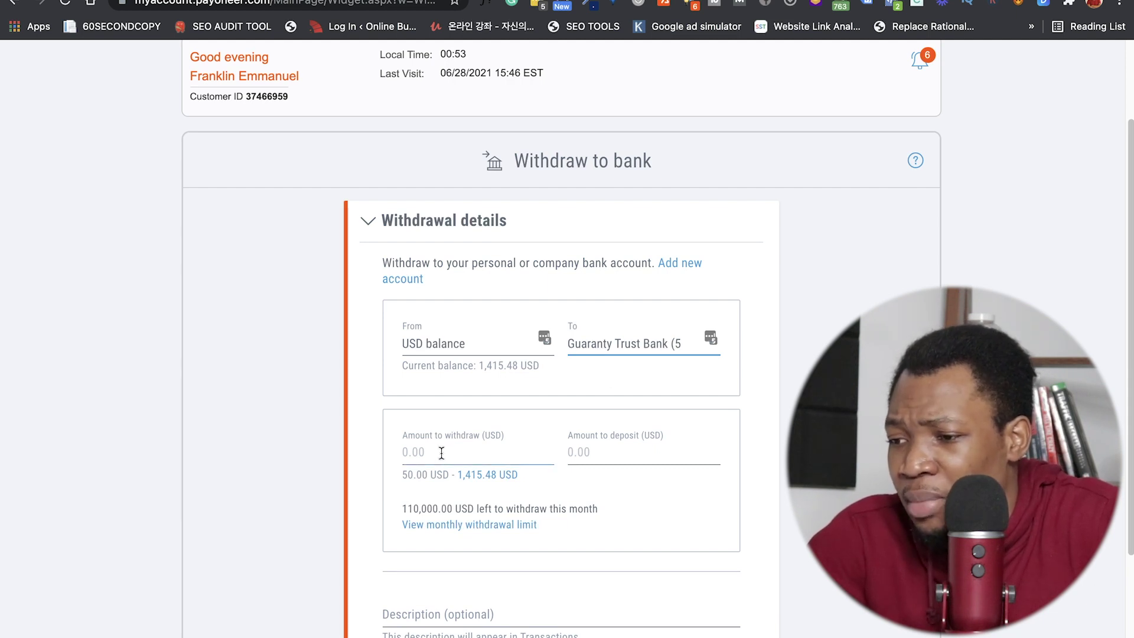
Enter 141 USD as the withdrawal amount.
{"action": "scroll", "coordinate": [441, 453], "scroll_direction": "down", "scroll_amount": 2}
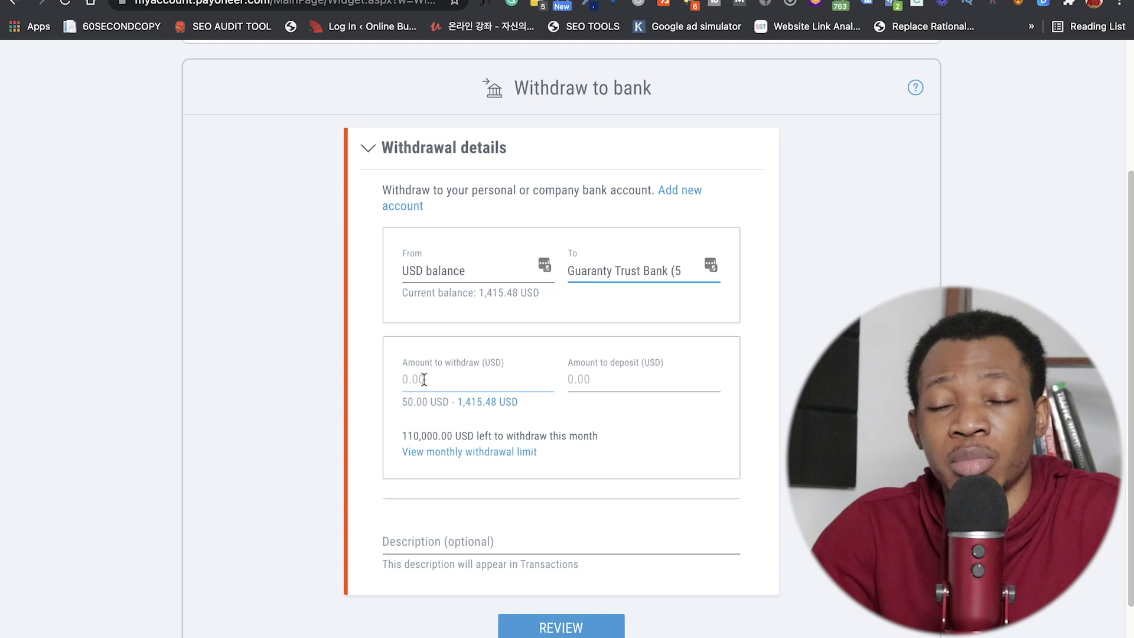
{"action": "left_click", "coordinate": [423, 379]}
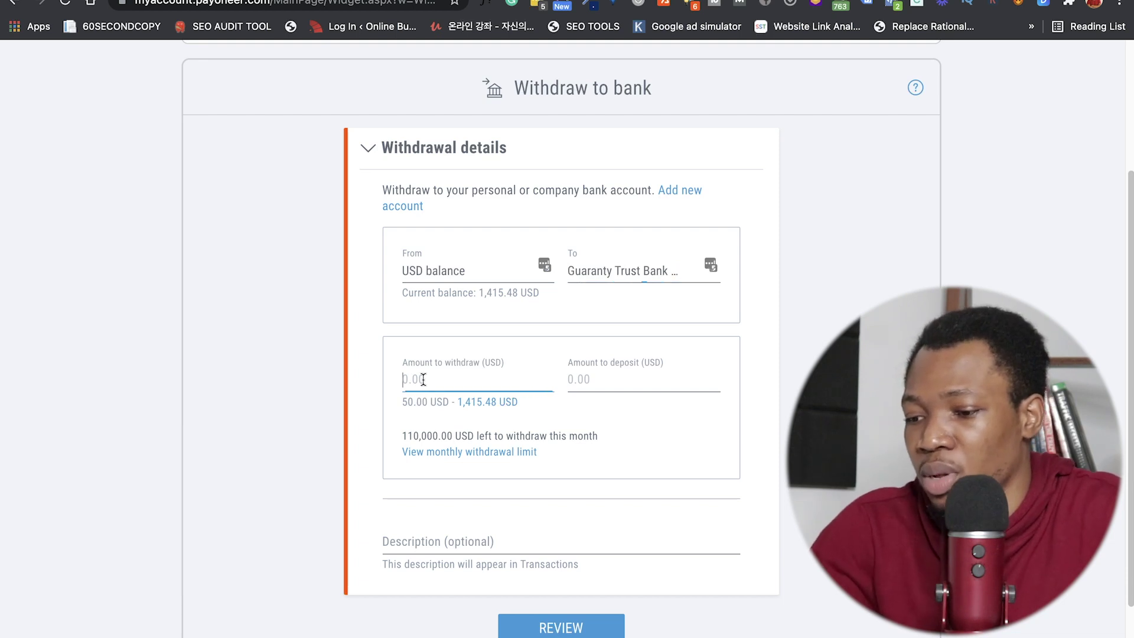
{"action": "type", "text": "14"}
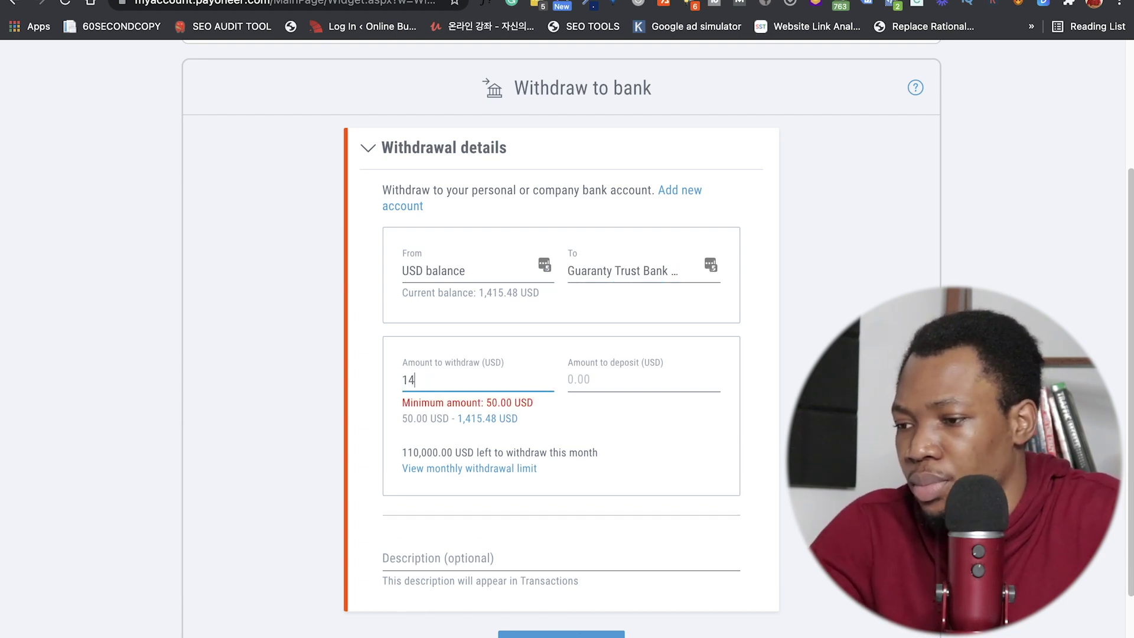
{"action": "type", "text": "1"}
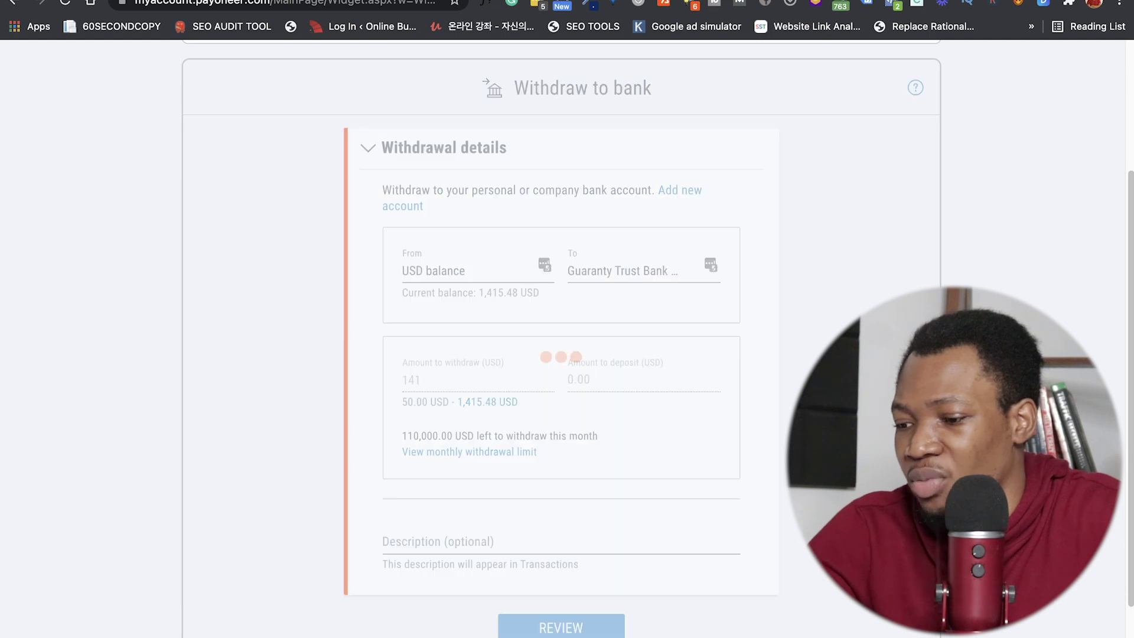
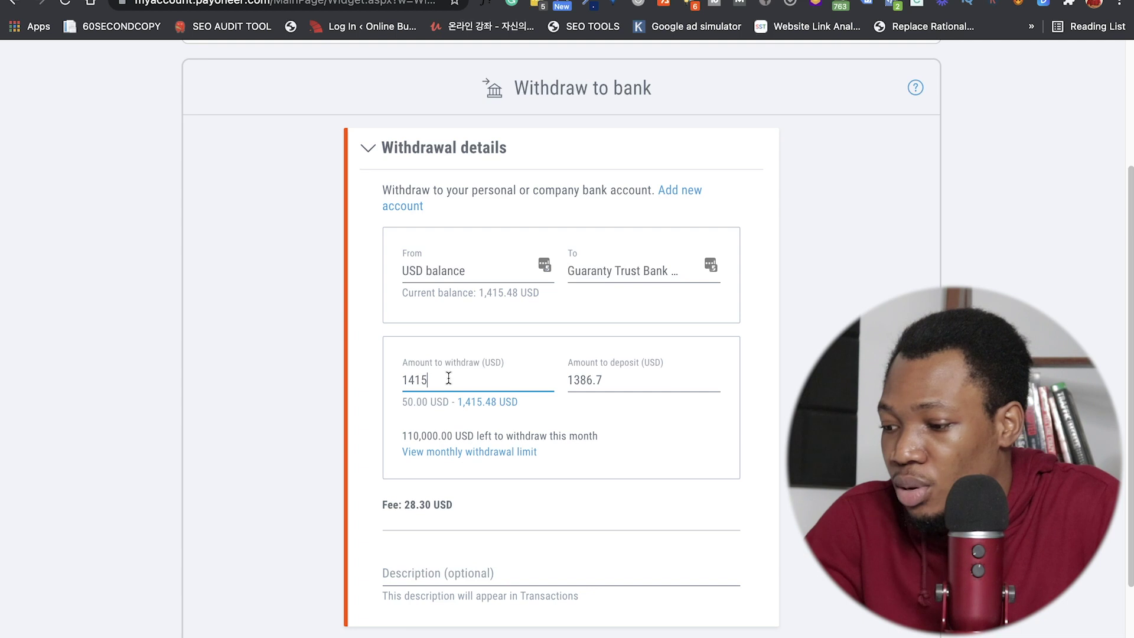
Enter the full 1415.48 USD balance as the withdrawal amount.
{"action": "type", "text": "."}
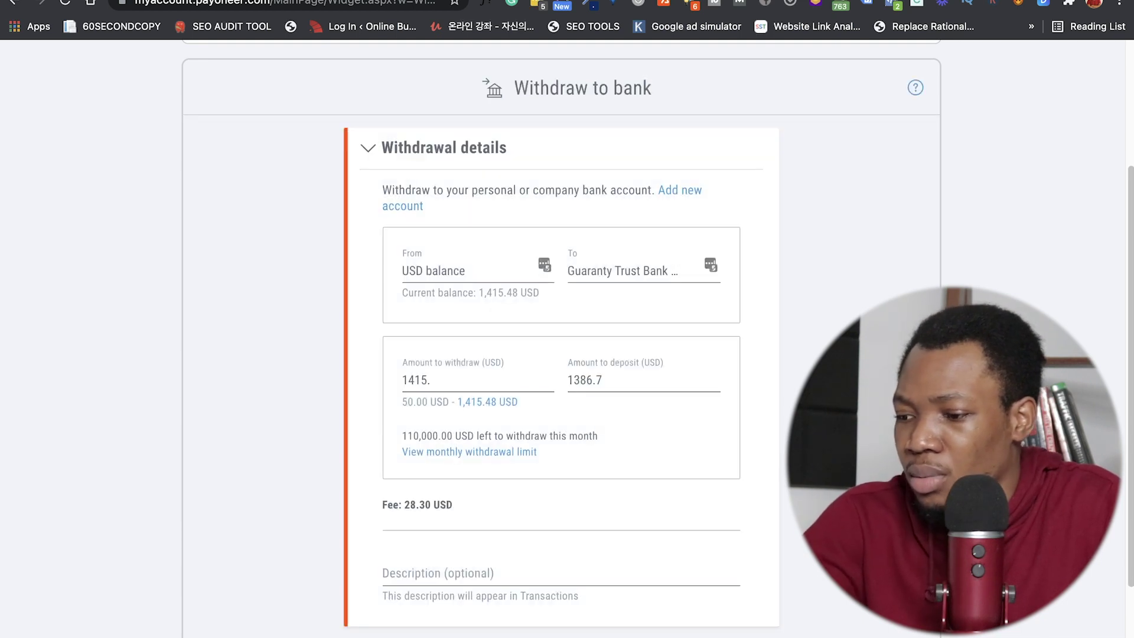
{"action": "left_click", "coordinate": [444, 387]}
{"action": "type", "text": "48"}
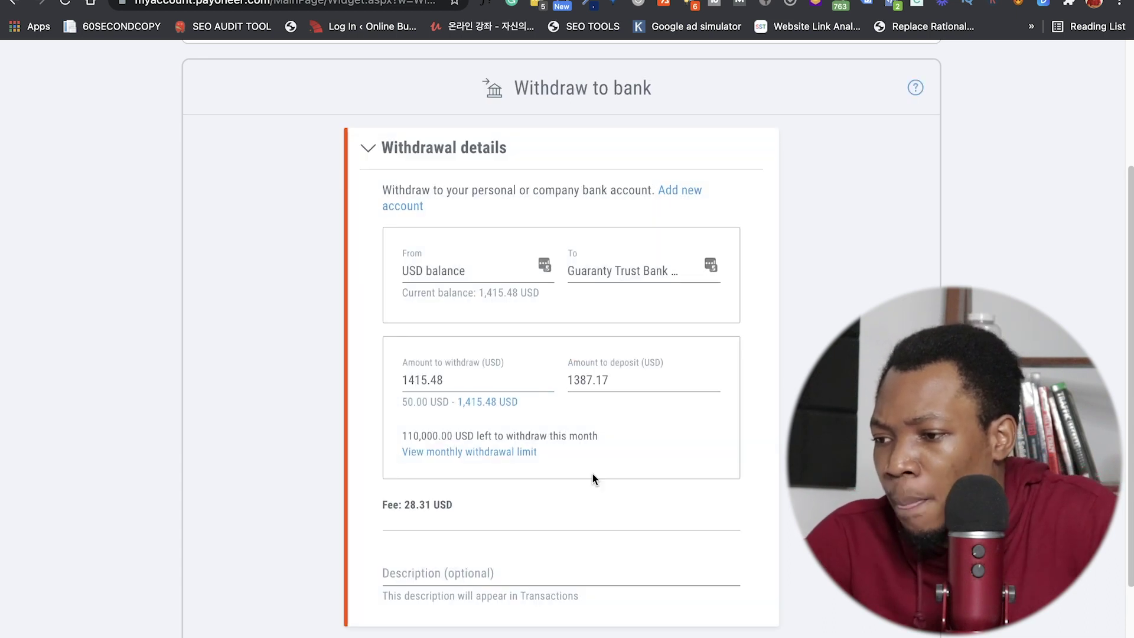
{"action": "left_click", "coordinate": [487, 385]}
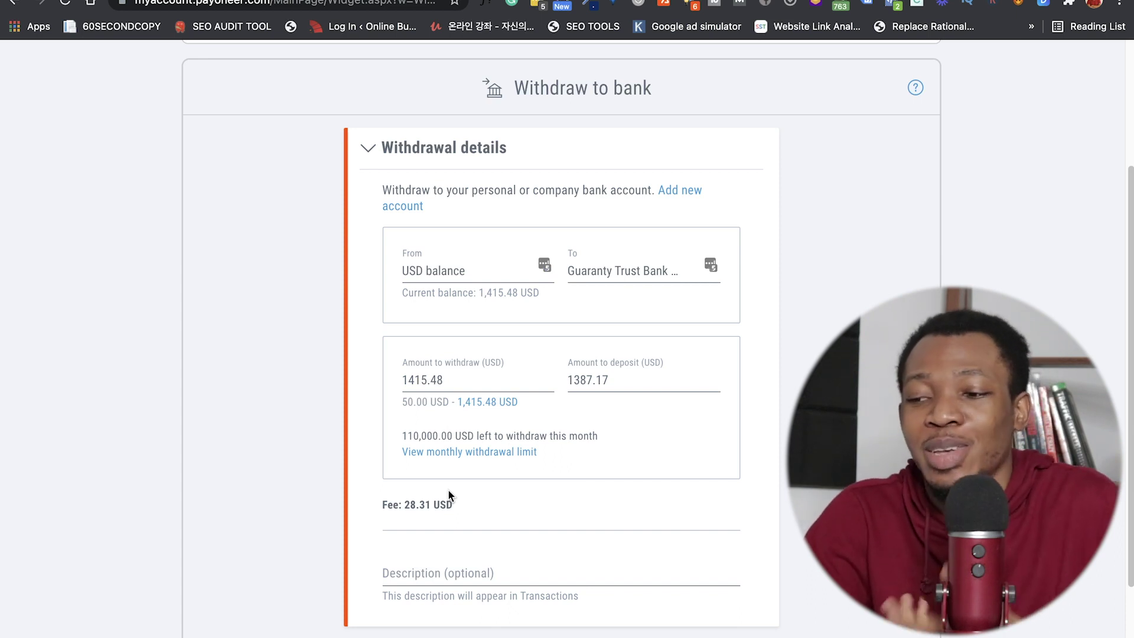
Add the description 'PPP' to the withdrawal.
{"action": "scroll", "coordinate": [449, 490], "scroll_direction": "down", "scroll_amount": 2}
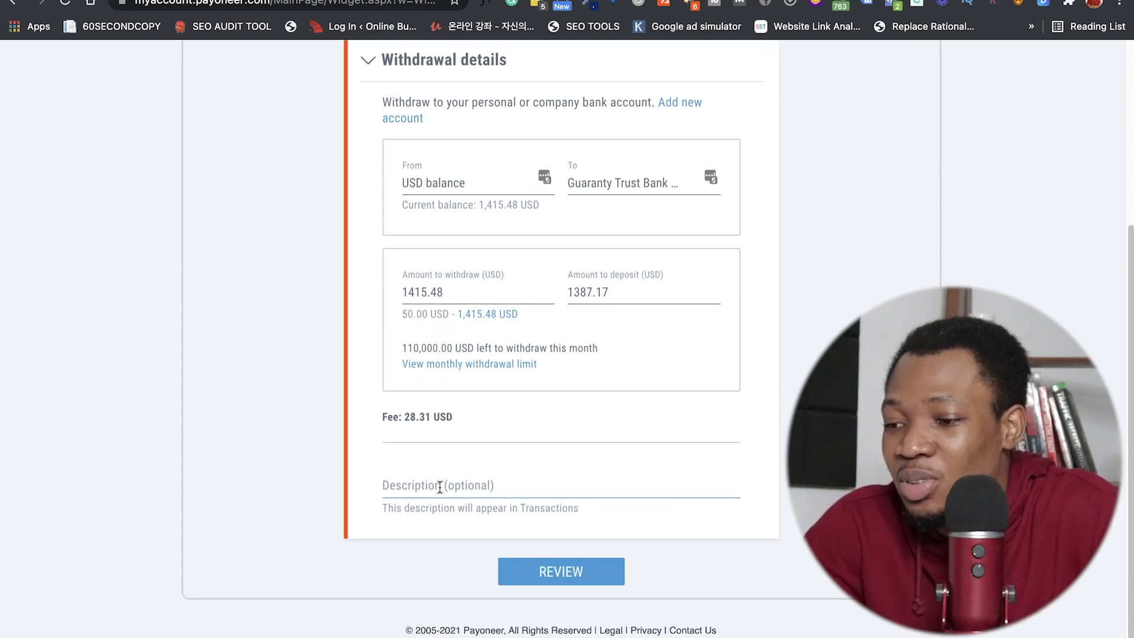
{"action": "left_click", "coordinate": [439, 486]}
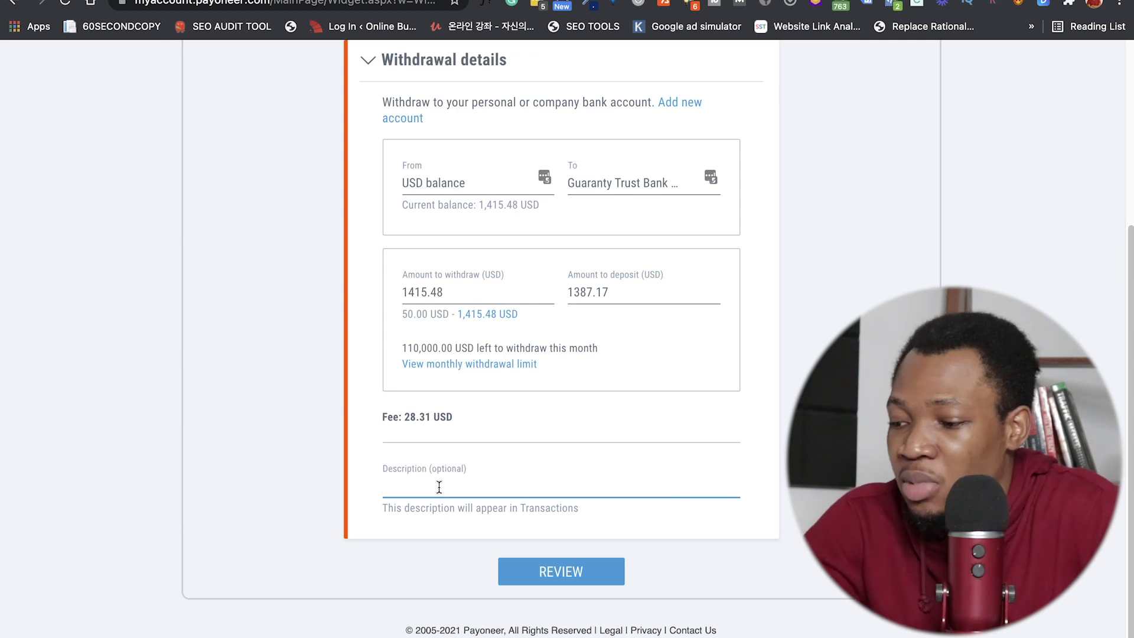
{"action": "type", "text": "PPP"}
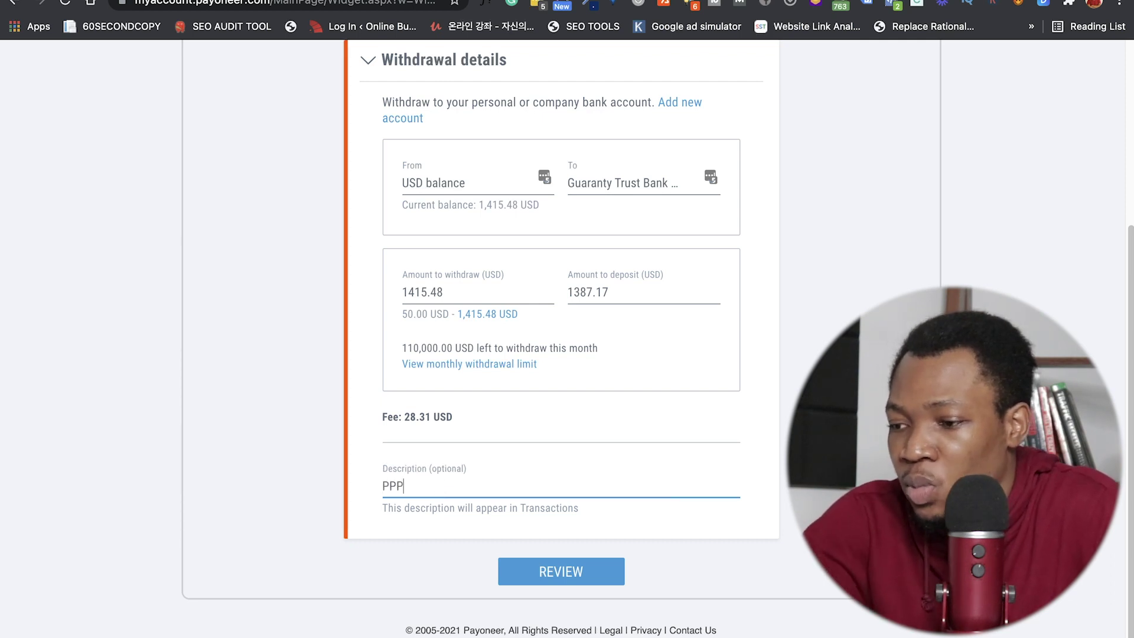
Review the 1415.48 USD withdrawal summary and confirm sending it to Guaranty Trust Bank.
{"action": "left_click", "coordinate": [568, 571]}
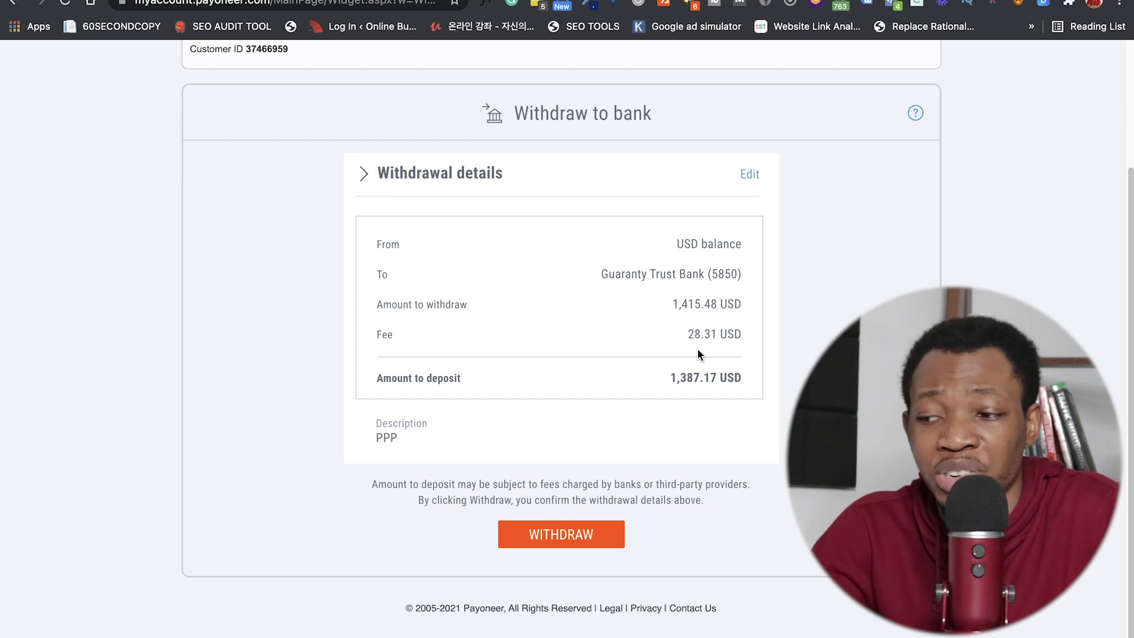
{"action": "left_click", "coordinate": [555, 537]}
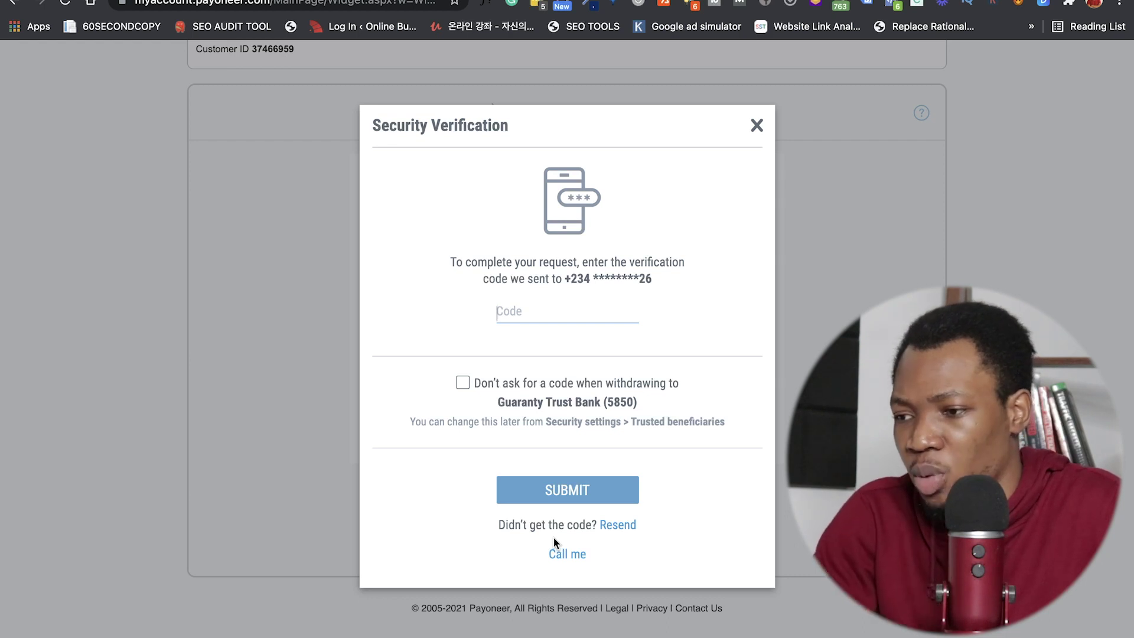
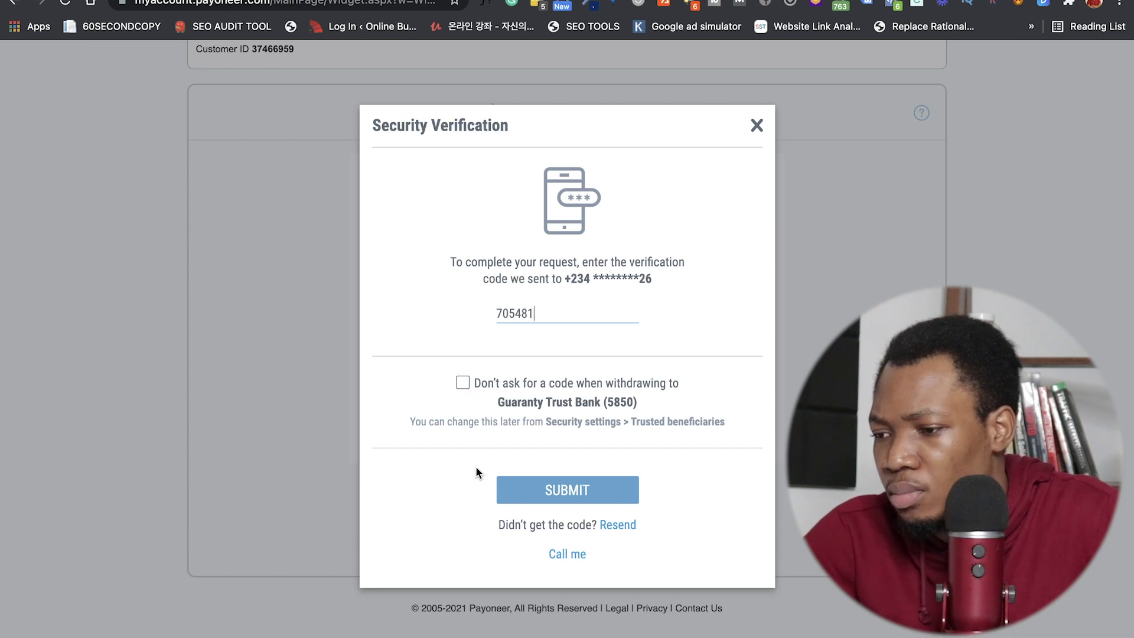
Enter the SMS verification code received by text and submit it.
{"action": "left_click", "coordinate": [532, 498]}
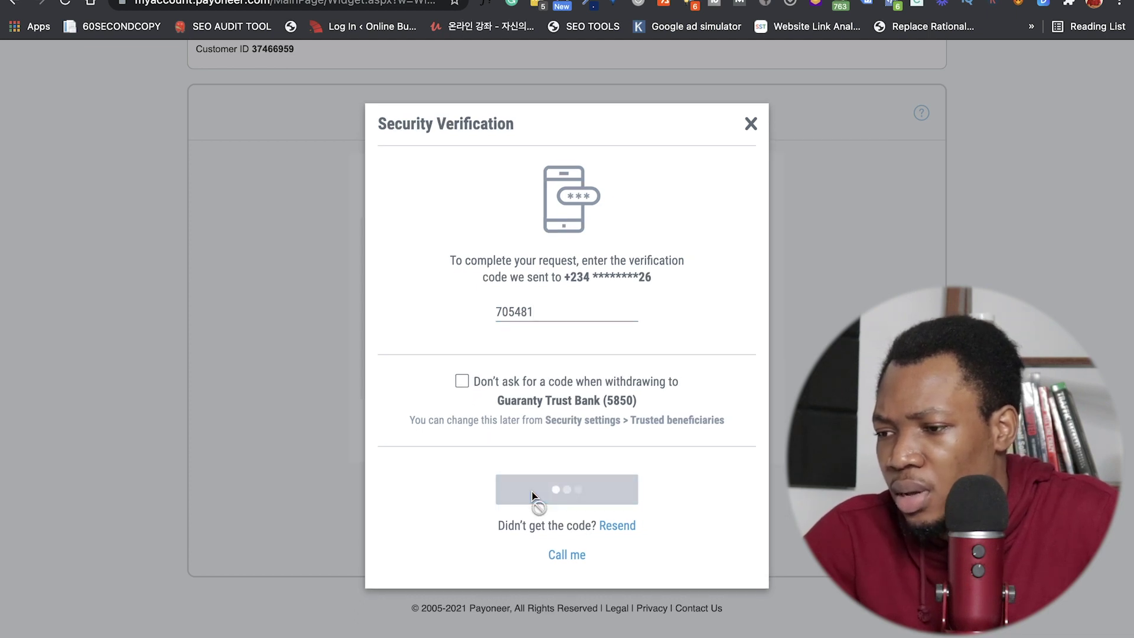